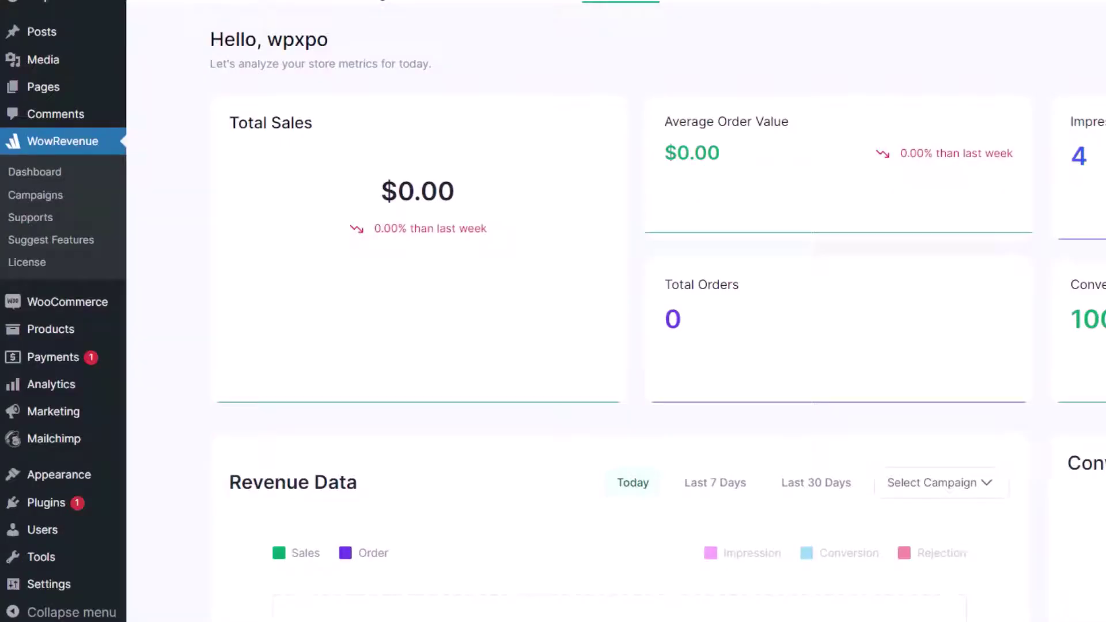
From the Campaigns list, start creating a new campaign to reach the campaign type chooser.
left_click(68, 198)
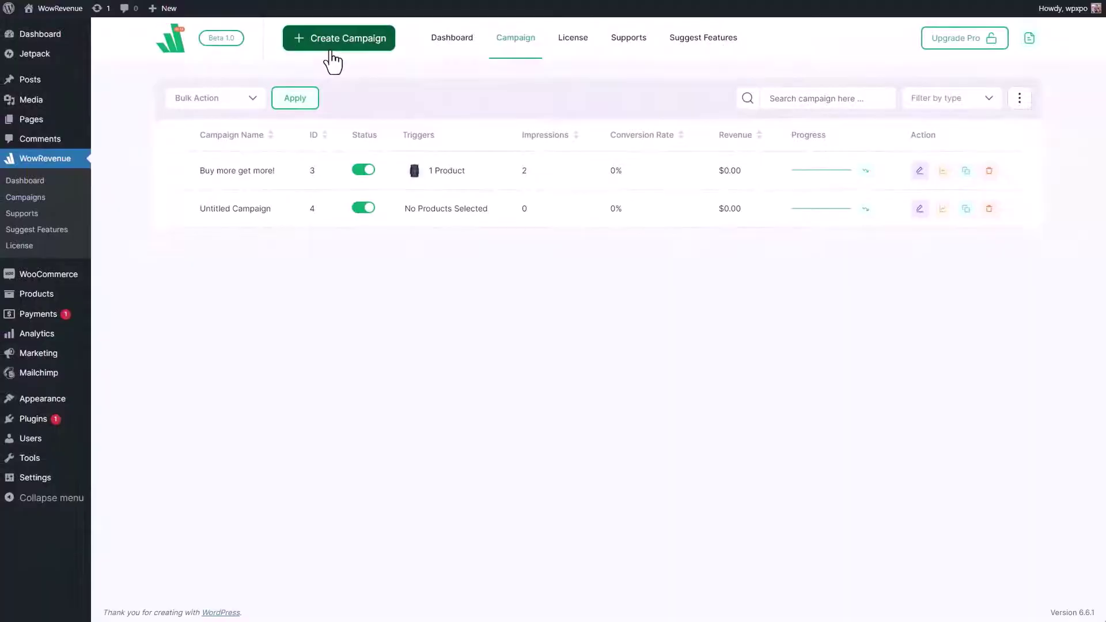
left_click(333, 41)
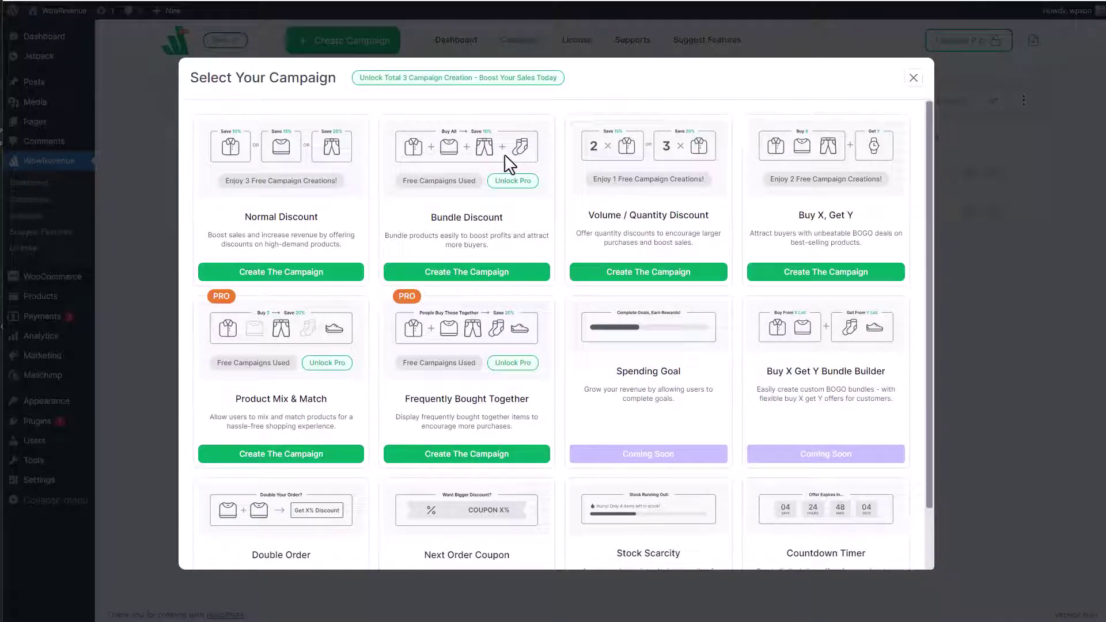
scroll(506, 165, "down", 2)
scroll(538, 185, "up", 2)
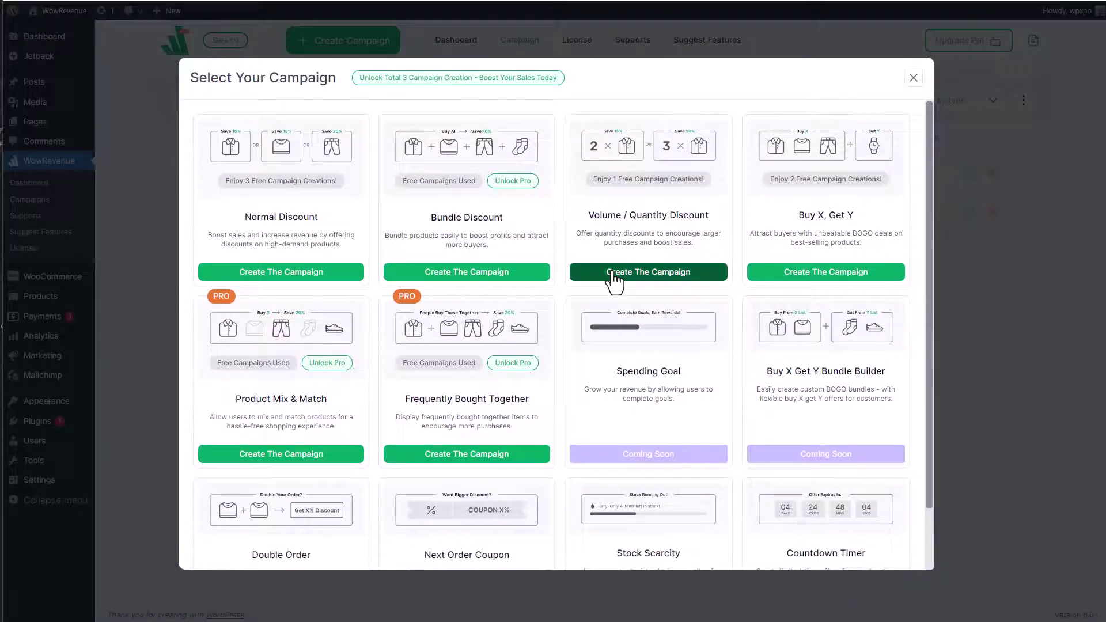
Create a Volume / Quantity Discount campaign named 'Buy more get more!'.
left_click(613, 277)
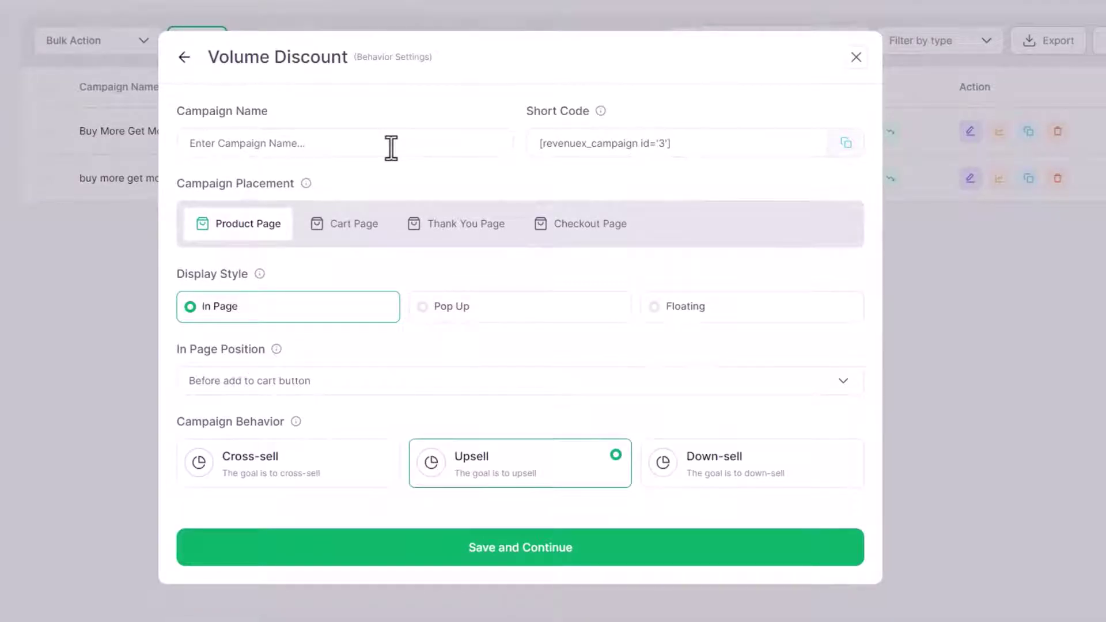
left_click(391, 148)
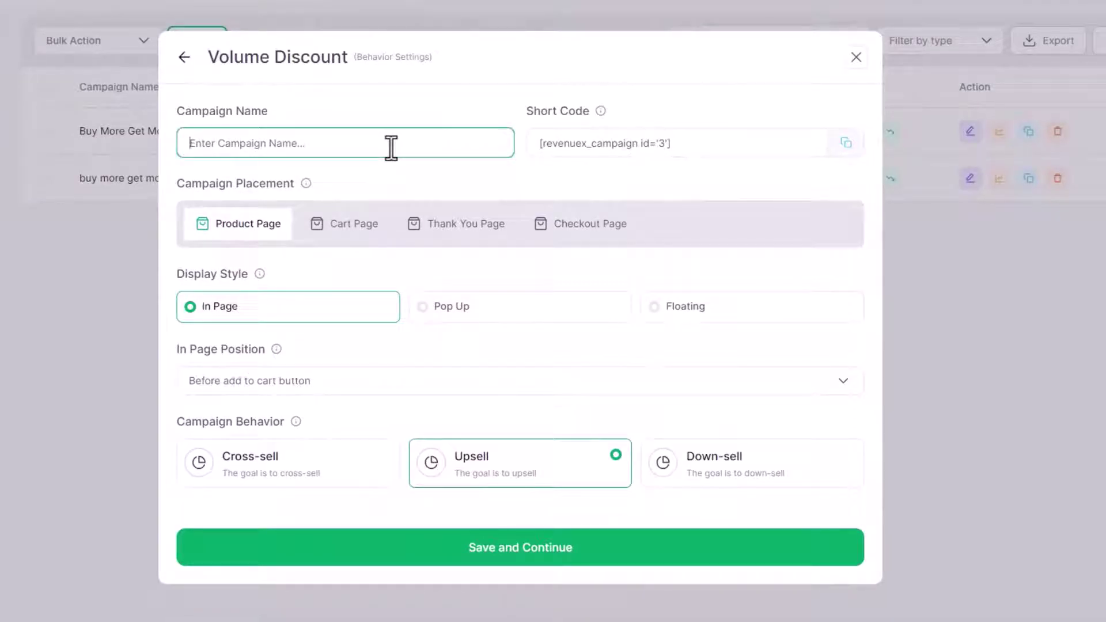
type("Buy more get m")
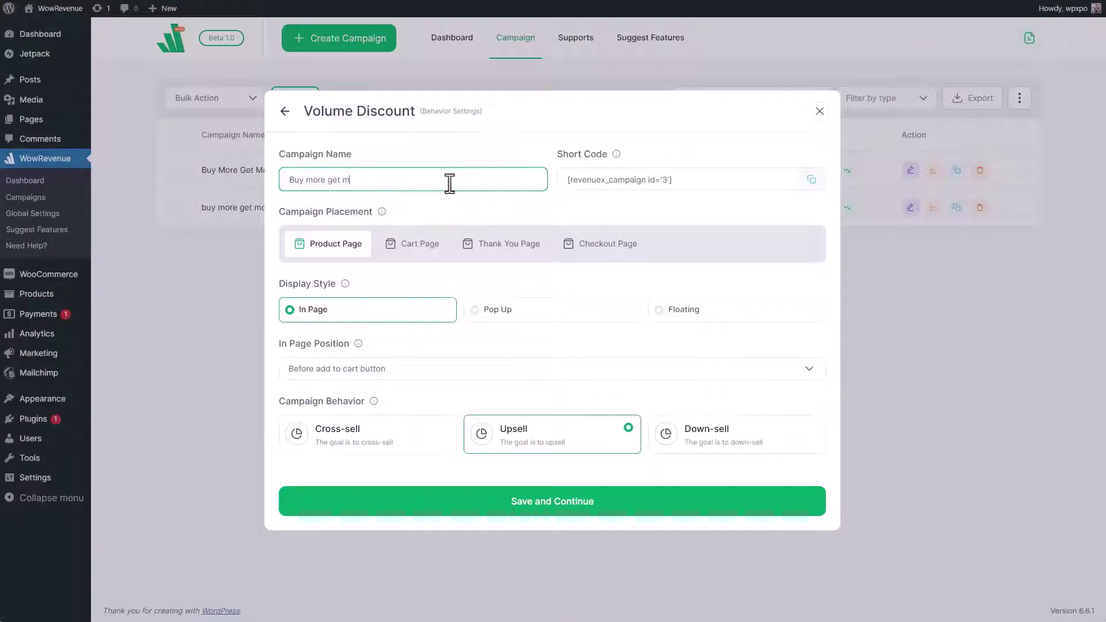
type("ore!")
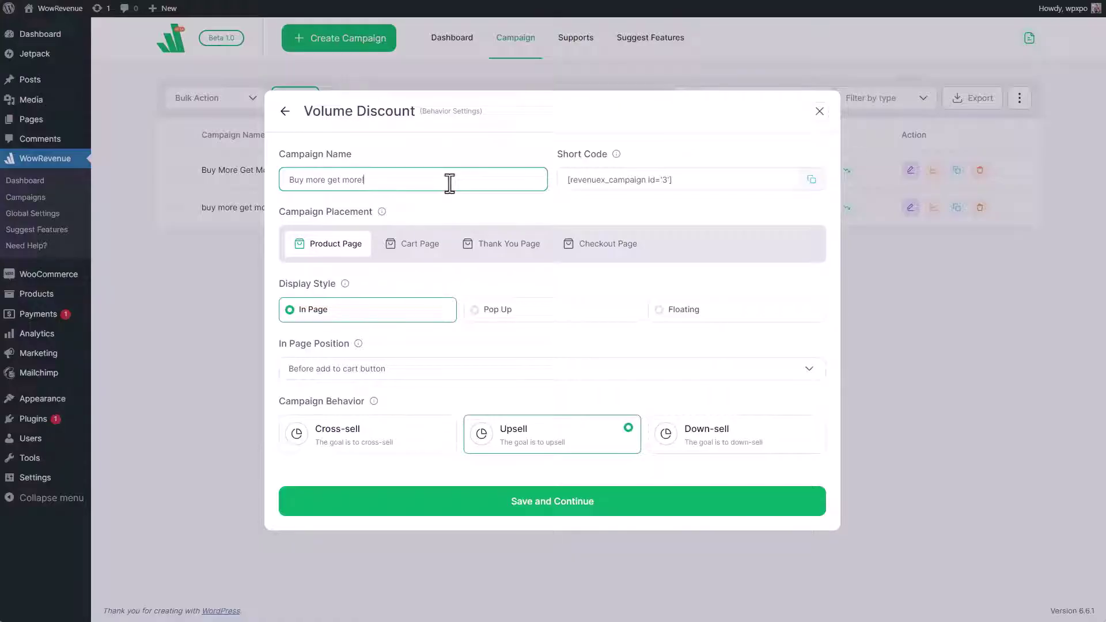
key("Tab")
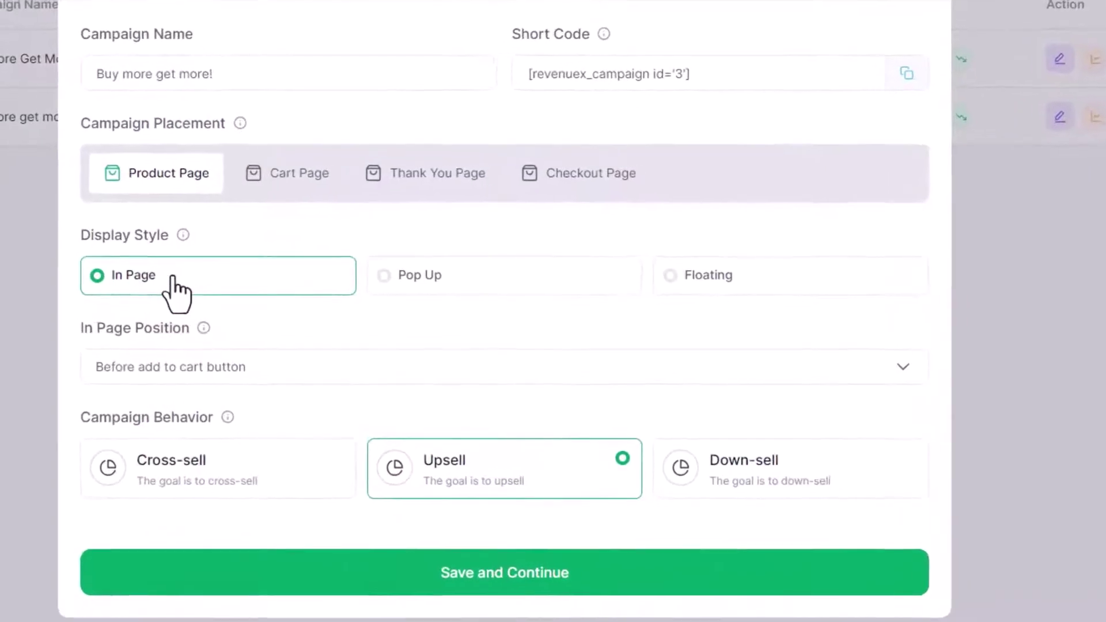
Set In Page Position to 'After add to cart button' and deselect the Upsell behaviour.
left_click(224, 375)
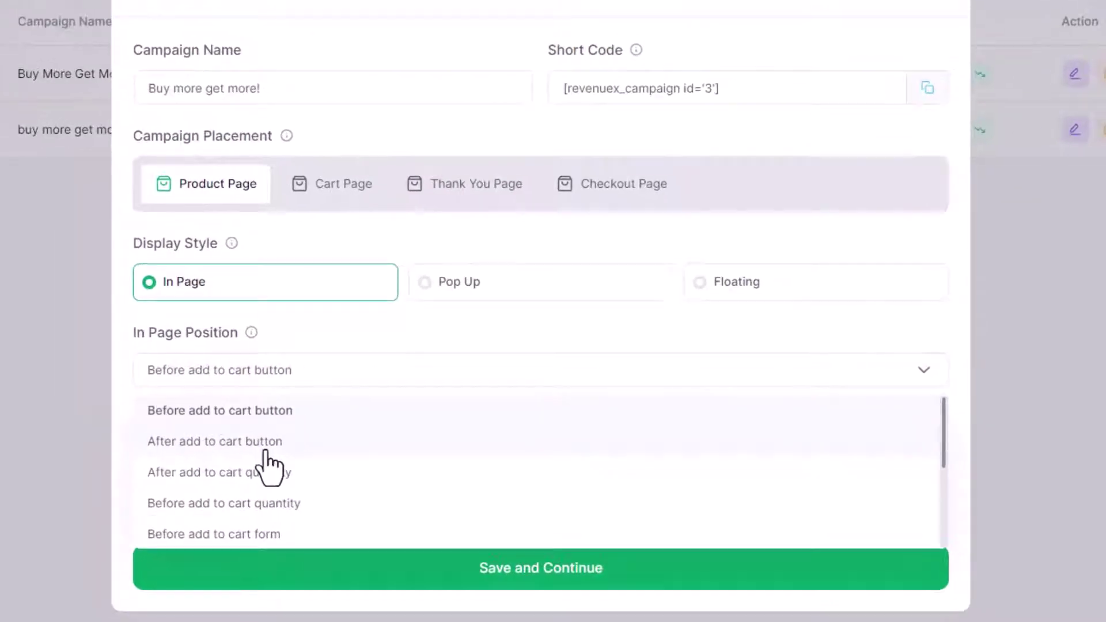
left_click(266, 451)
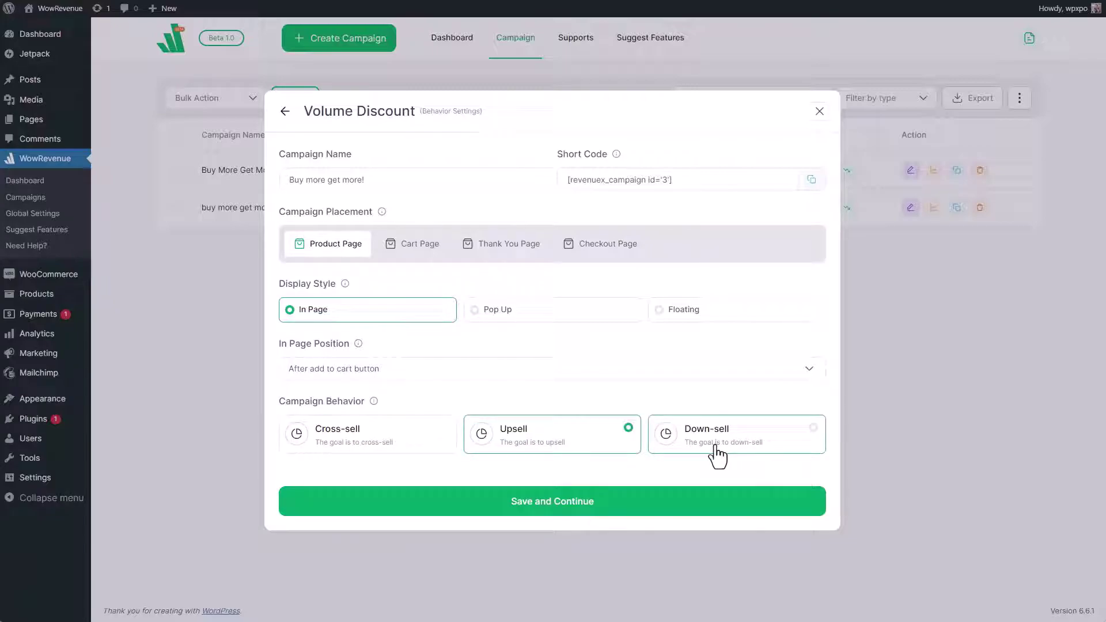
left_click(569, 452)
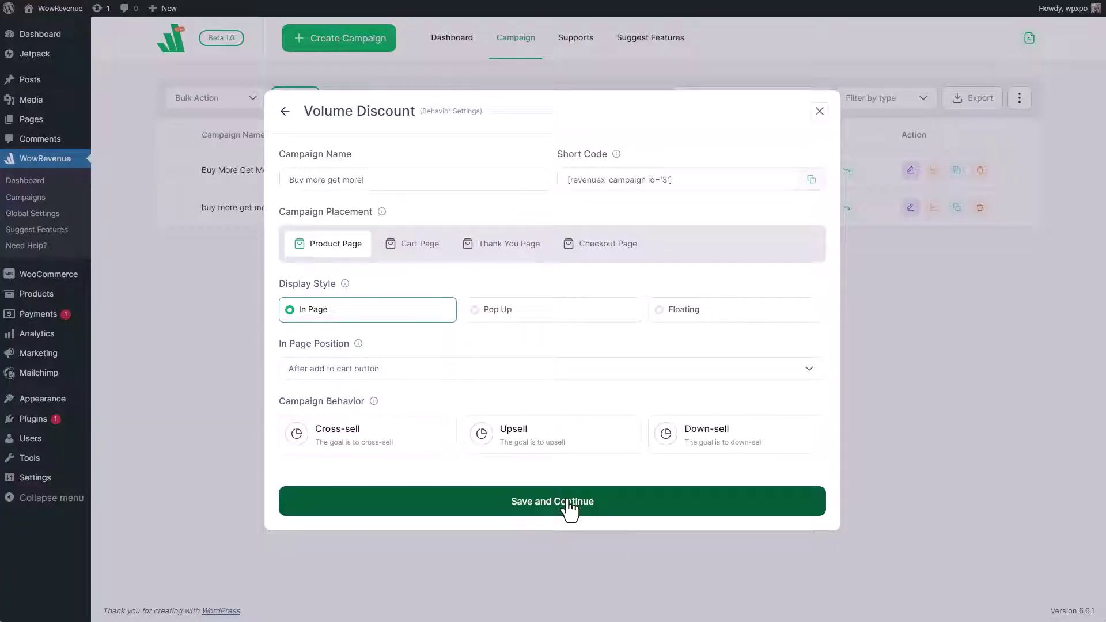
Save the behaviour settings and set Campaign Trigger Product to Specific Product.
left_click(571, 509)
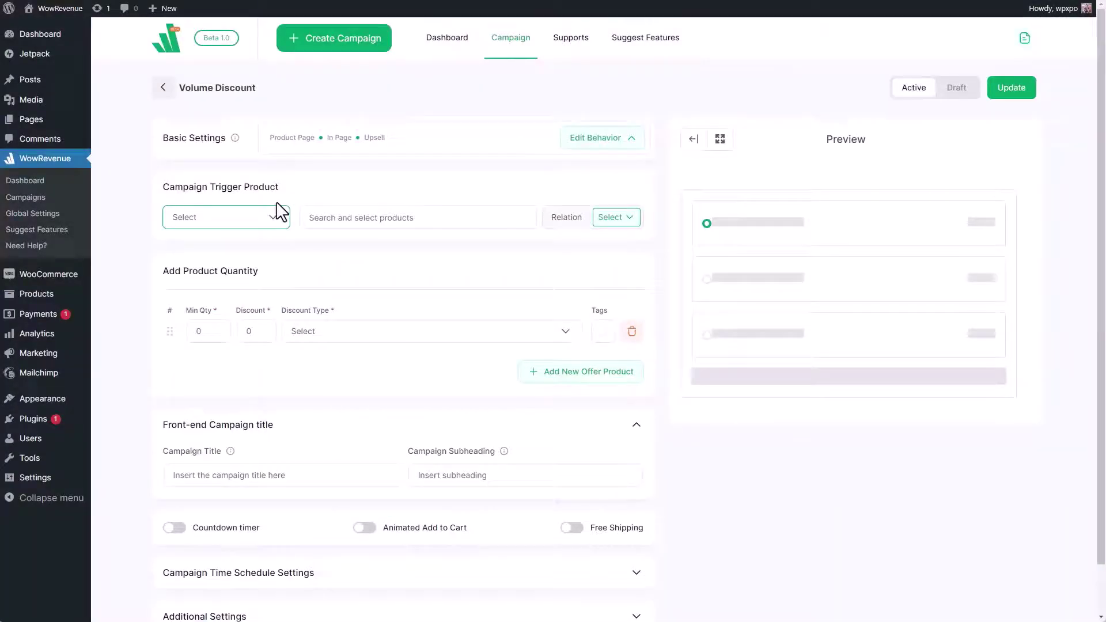
left_click(269, 221)
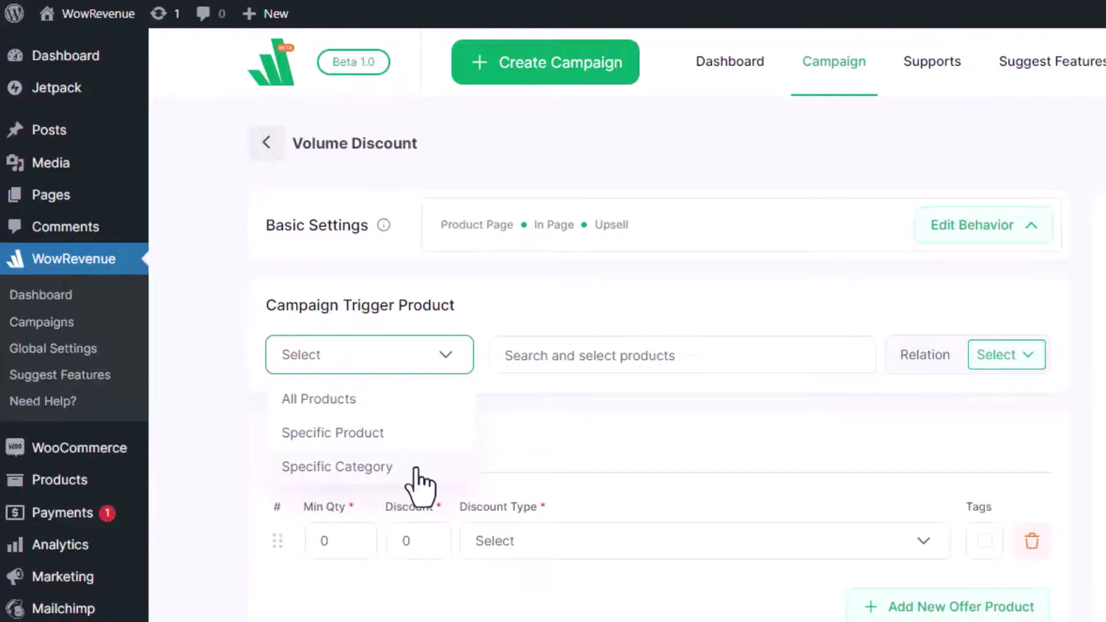
left_click(303, 399)
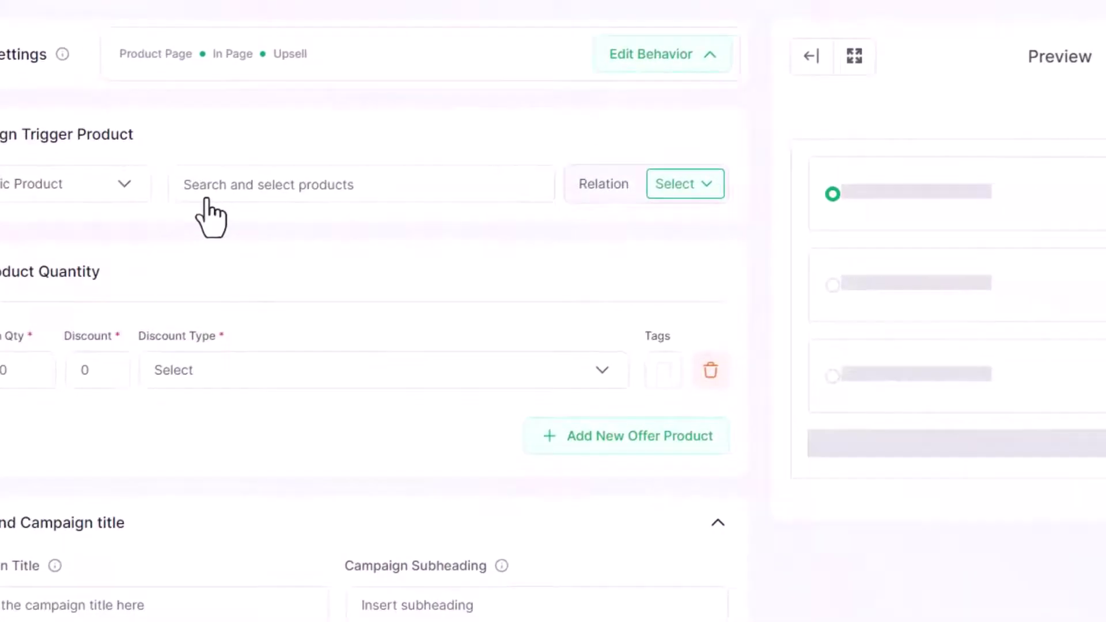
Search products for 'bag', select BEACH BAG as the trigger, and save and continue.
left_click(443, 316)
left_click(193, 187)
type("bag")
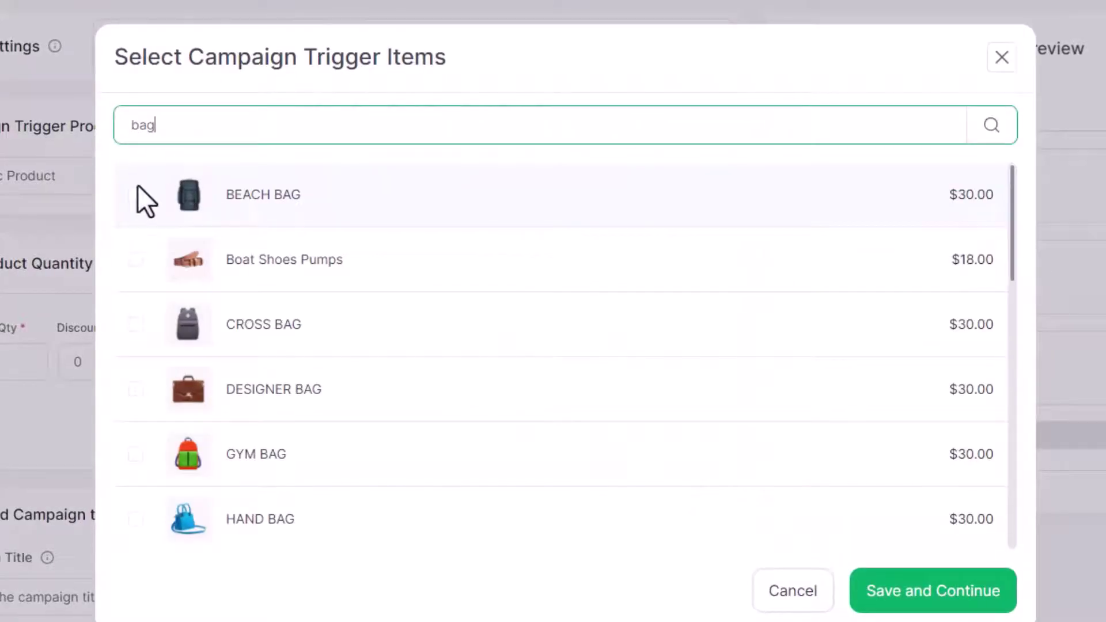
left_click(135, 285)
left_click(922, 503)
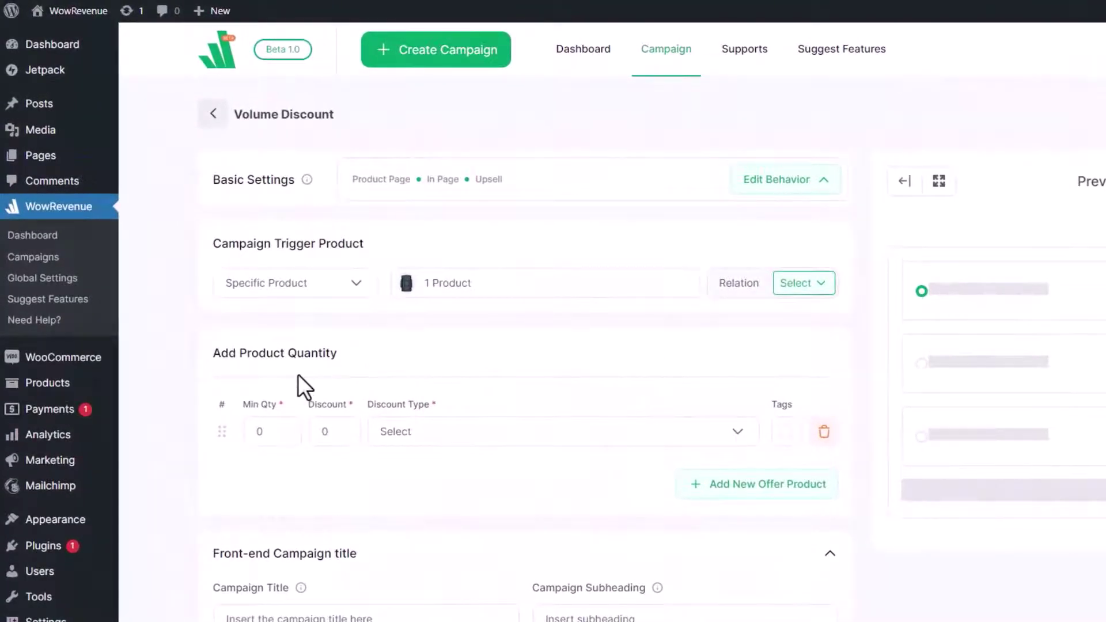
Add a second and third quantity tier to the volume discount.
left_click(289, 429)
left_click(459, 441)
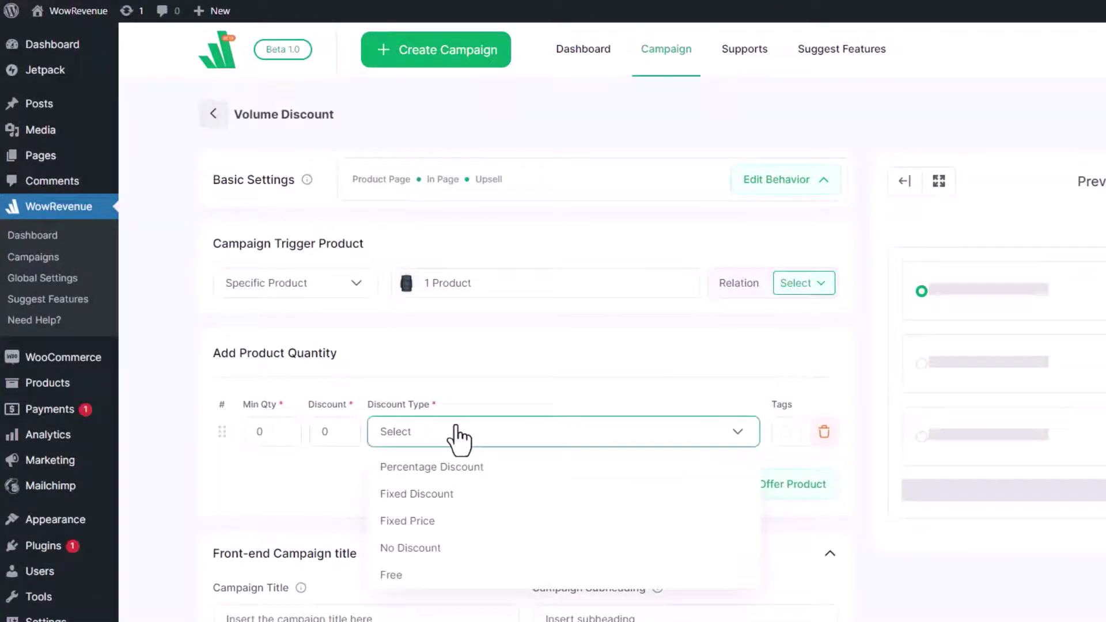
left_click(458, 440)
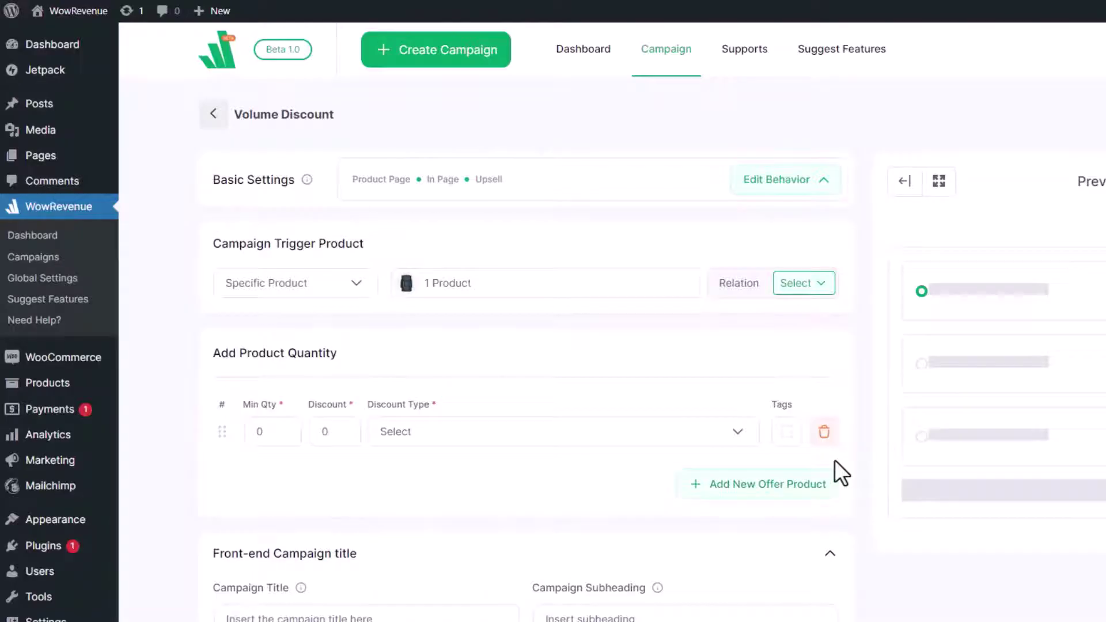
left_click(714, 486)
left_click(719, 539)
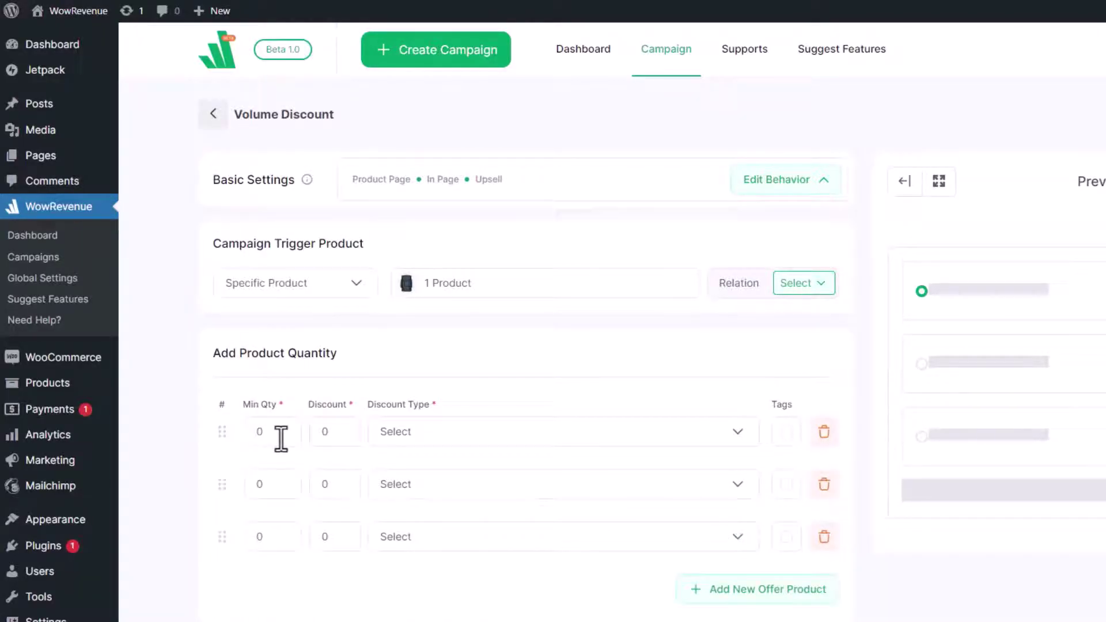
Set the first tier to quantity 5 with a 5% Percentage Discount, tagged Most Popular.
left_click(280, 437)
type("5")
left_click(331, 434)
type("5")
left_click(411, 436)
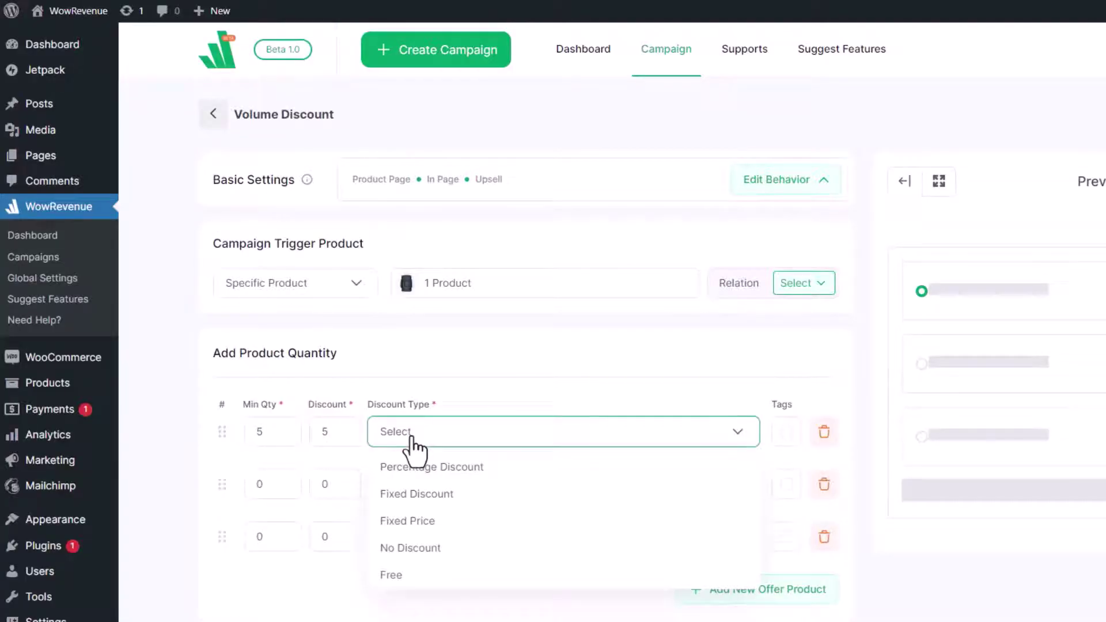
left_click(425, 465)
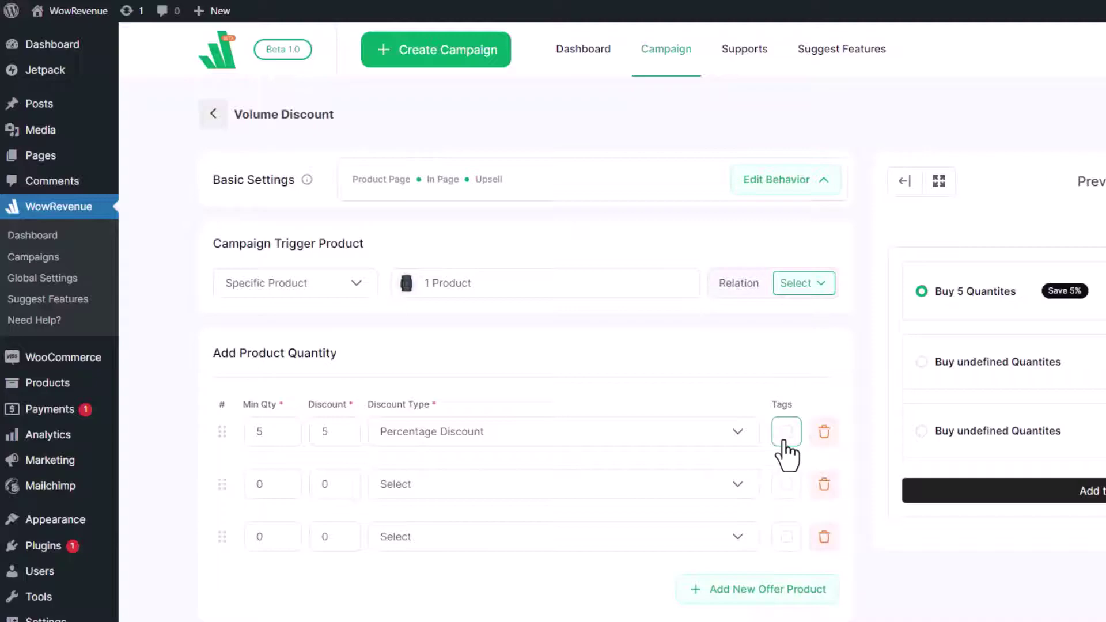
left_click(786, 432)
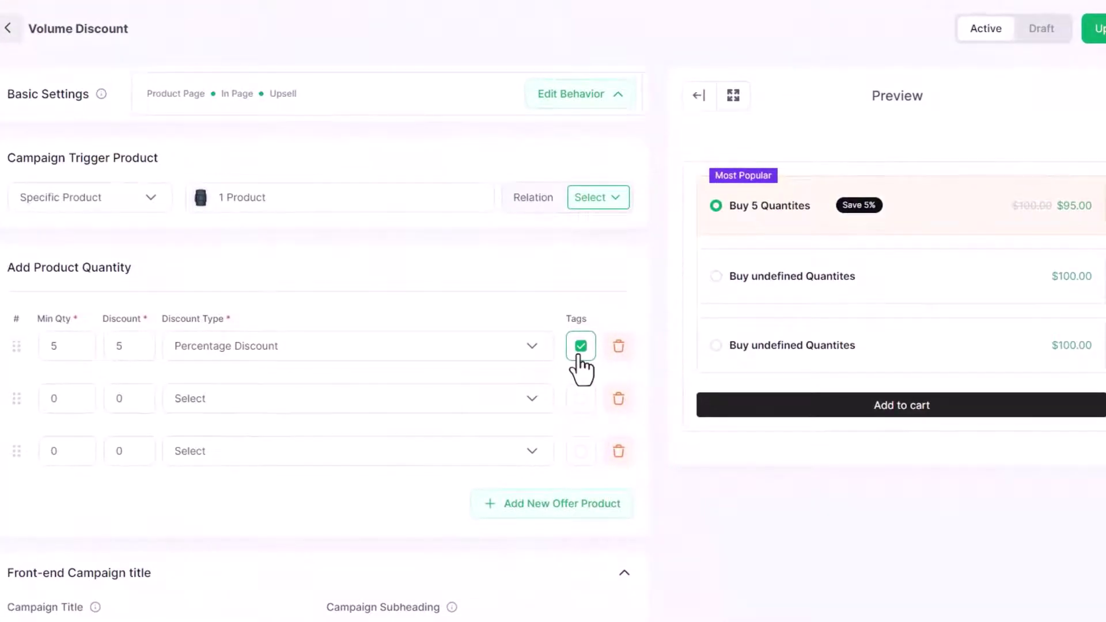
mouse_move(743, 175)
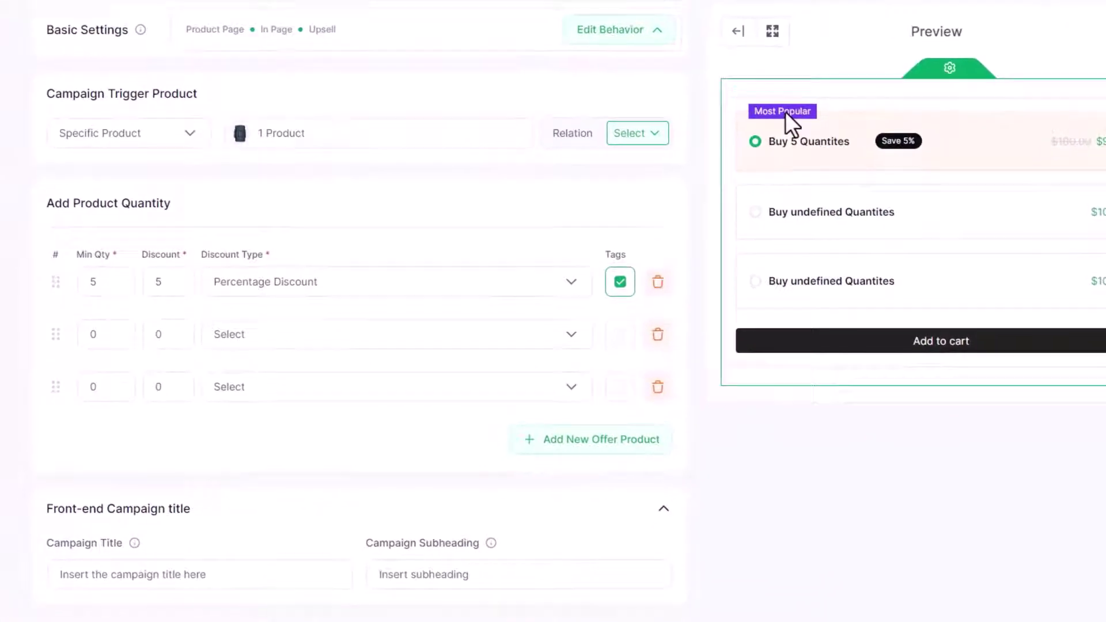
Paste in the campaign title 'Buy more pay less!' and add subheading 'Limited time offer'.
left_click(285, 544)
type("🔥 Buy more pay less! 🔥")
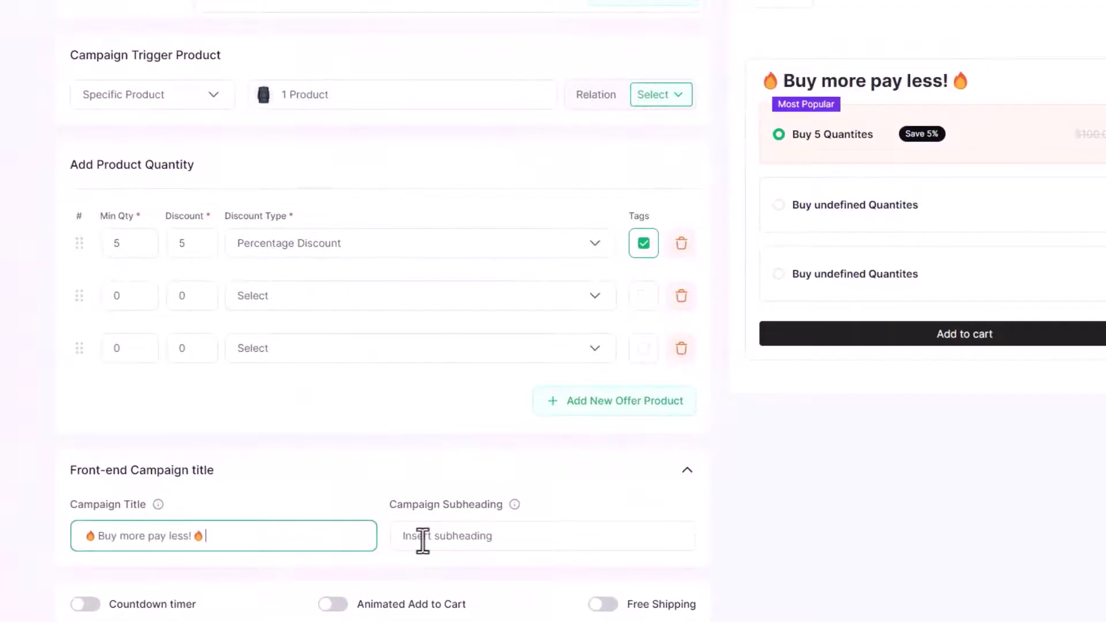
left_click(451, 544)
type("Limited time ")
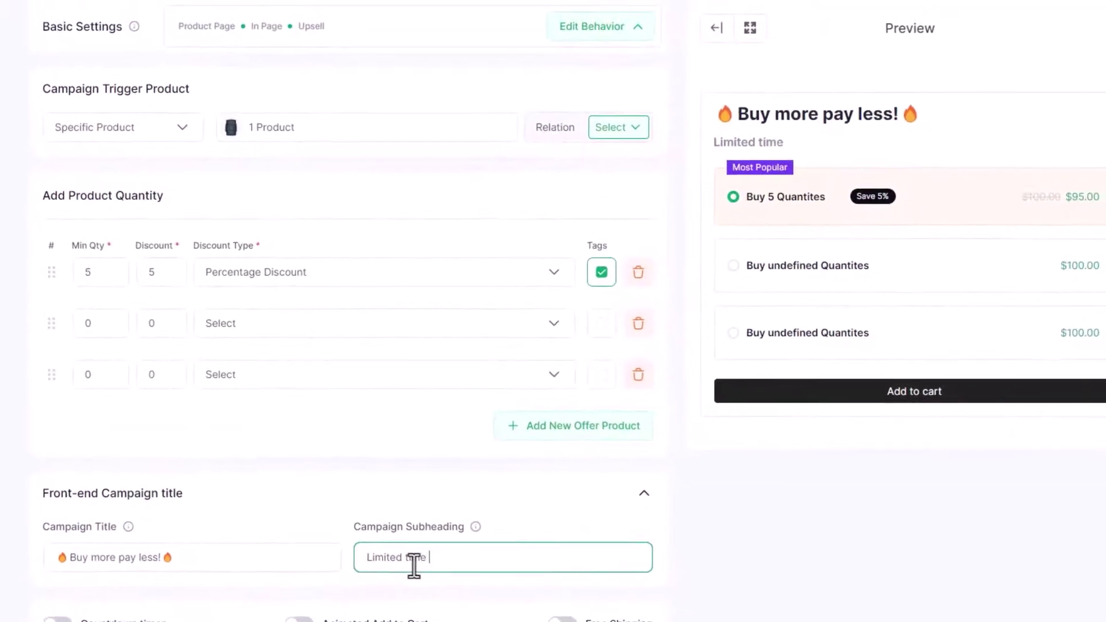
type("offer")
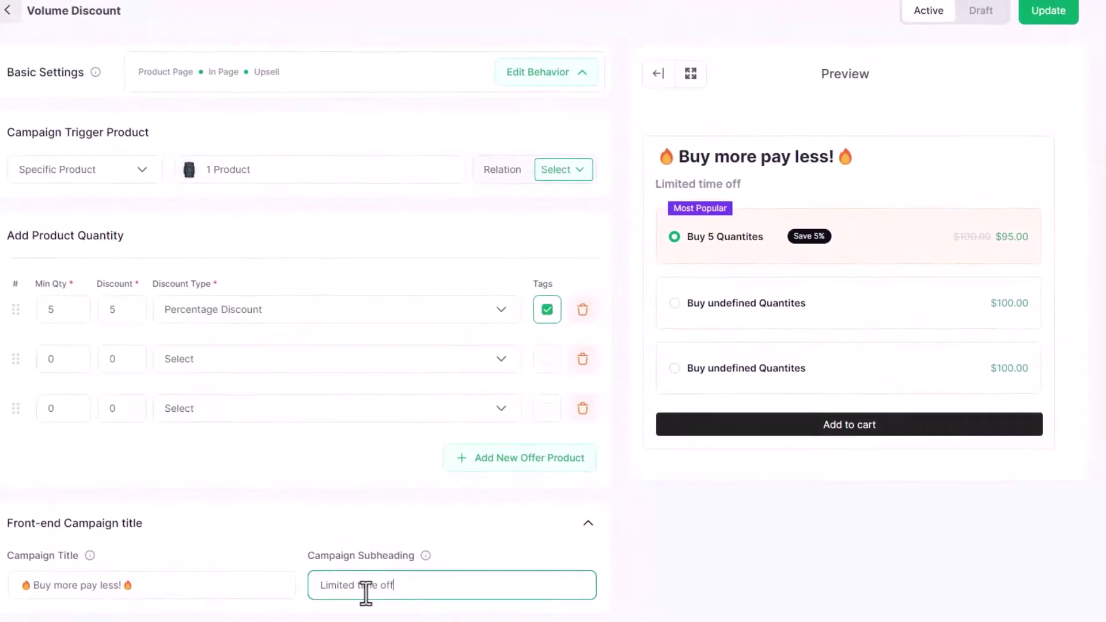
left_click(809, 330)
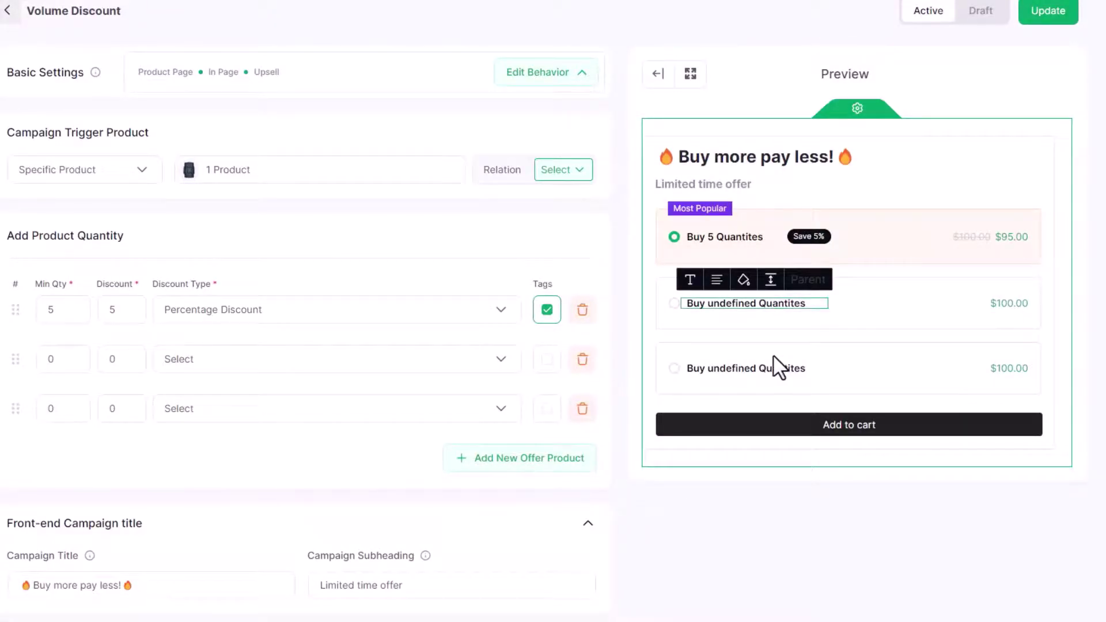
Change the offer button text to 'Add now!'.
double_click(829, 427)
key("Right")
key("shift+End")
key("Delete")
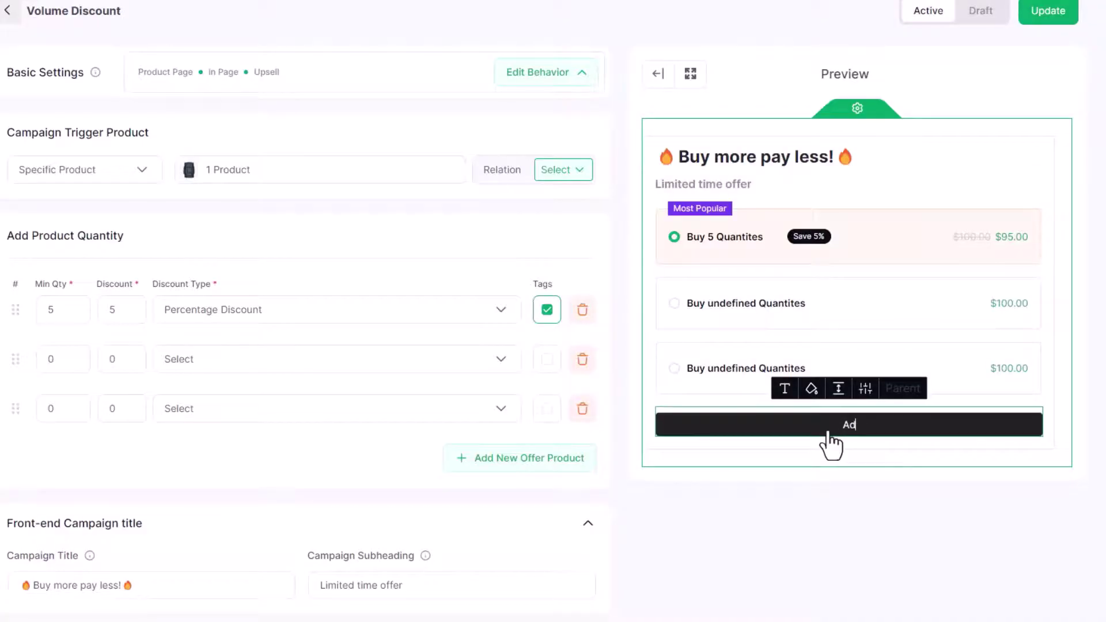
type("now!")
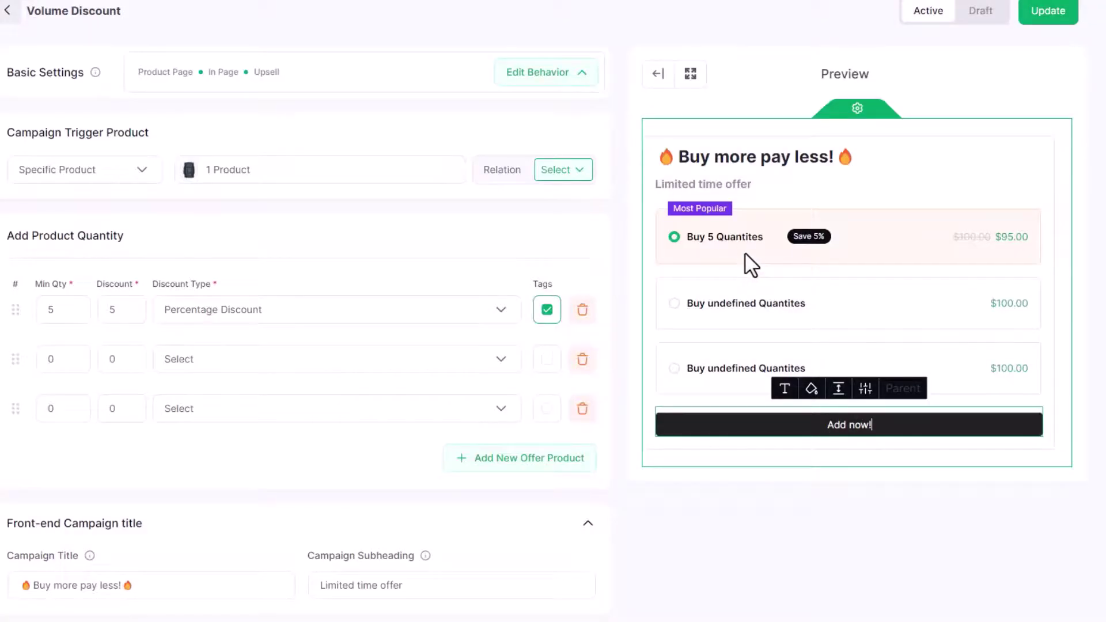
Colour the quantity row label text red (d13434).
left_click(722, 213)
left_click(731, 98)
left_click_drag(733, 96, 758, 45)
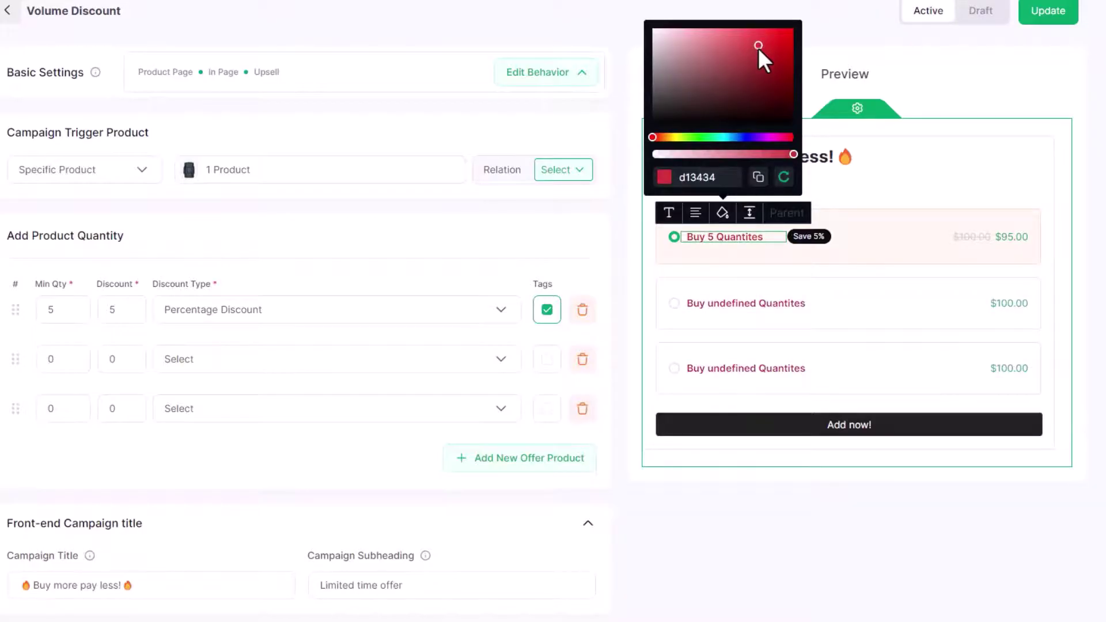
left_click(167, 105)
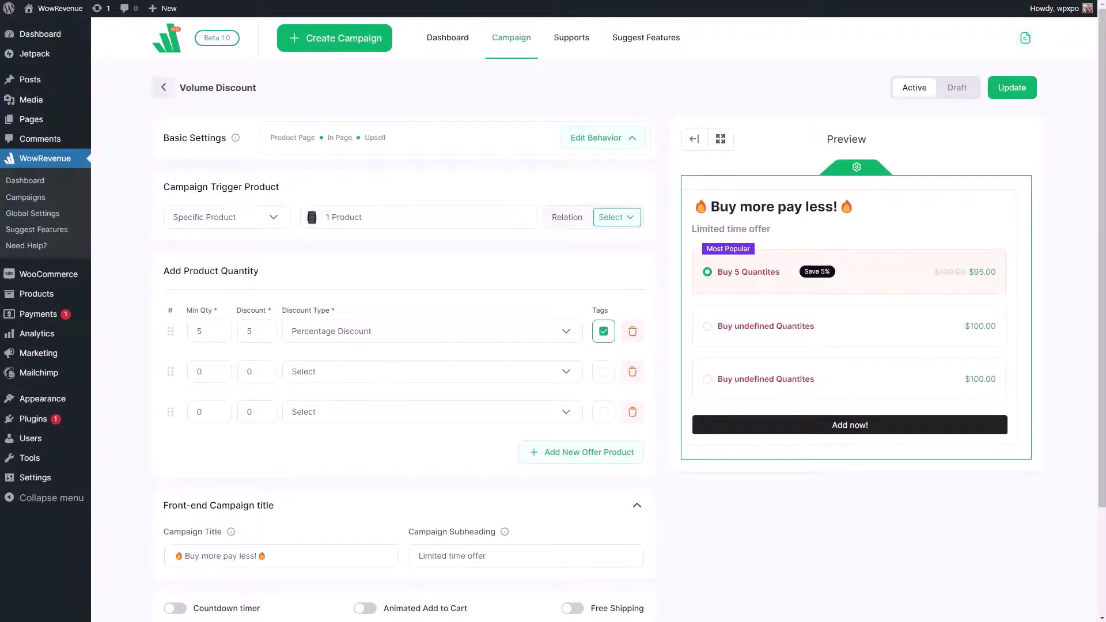
Enable Countdown timer, Animated Add to Cart and Free Shipping, with the timer starting Right Now.
scroll(141, 336, "down", 3)
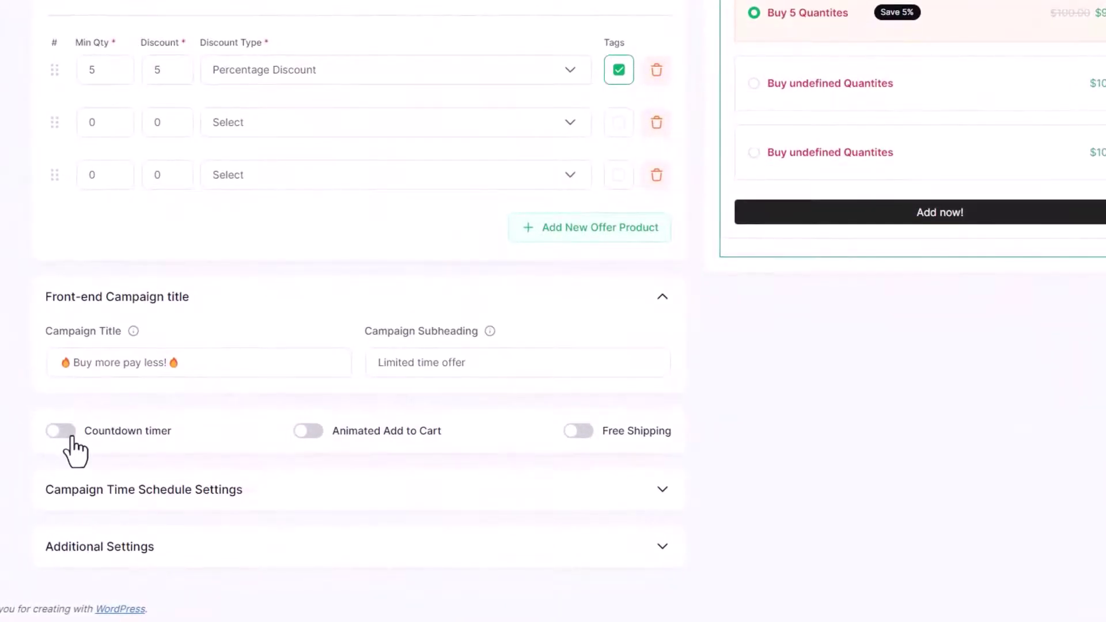
left_click(60, 435)
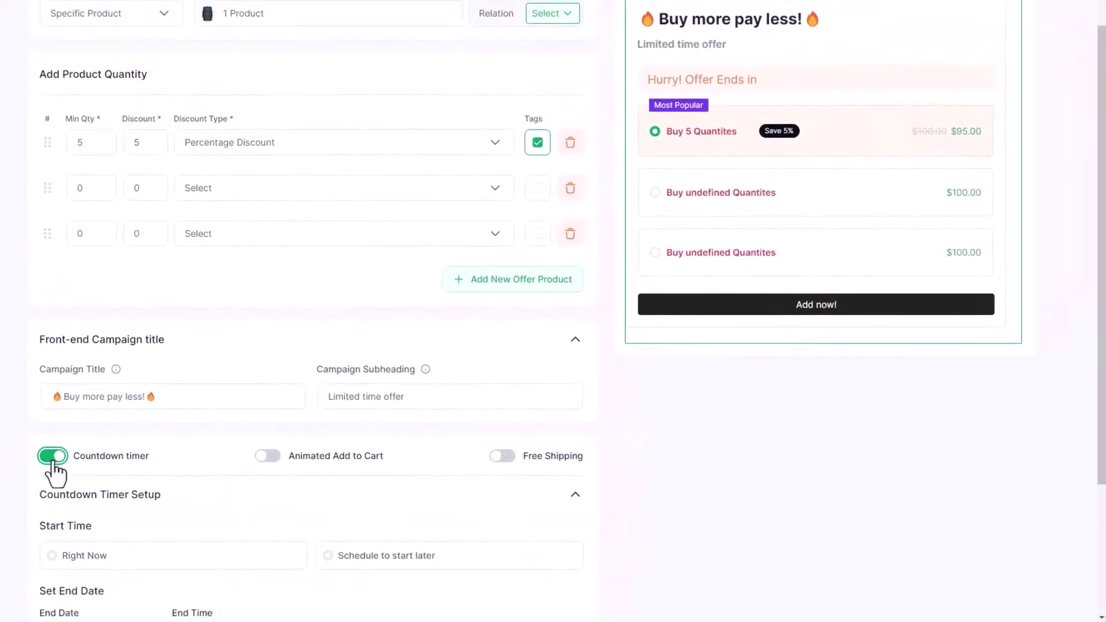
left_click(268, 457)
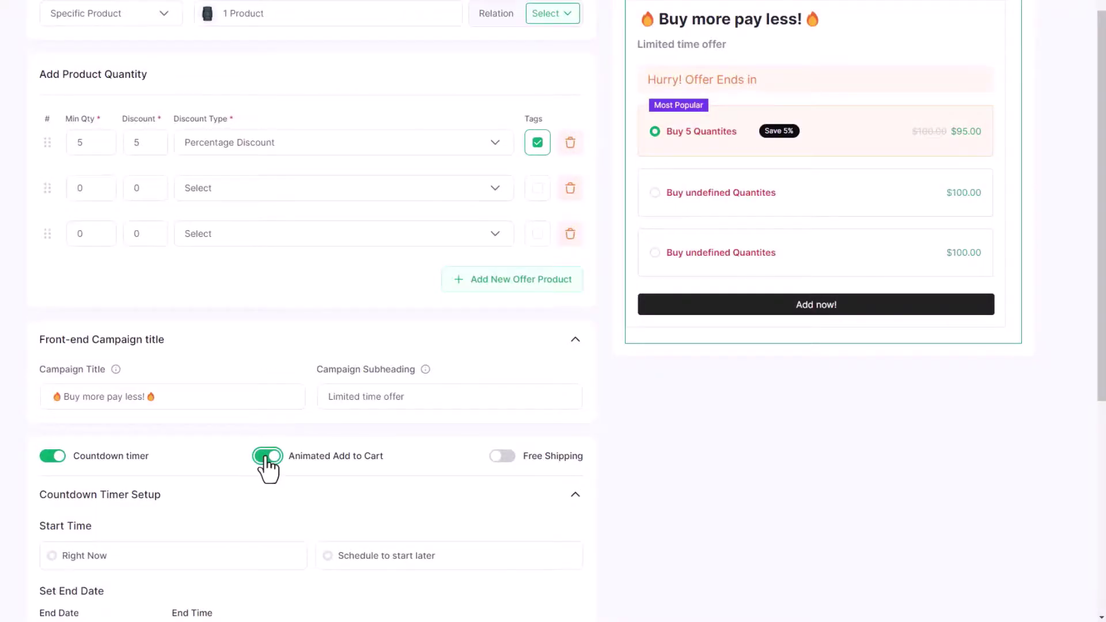
left_click(502, 457)
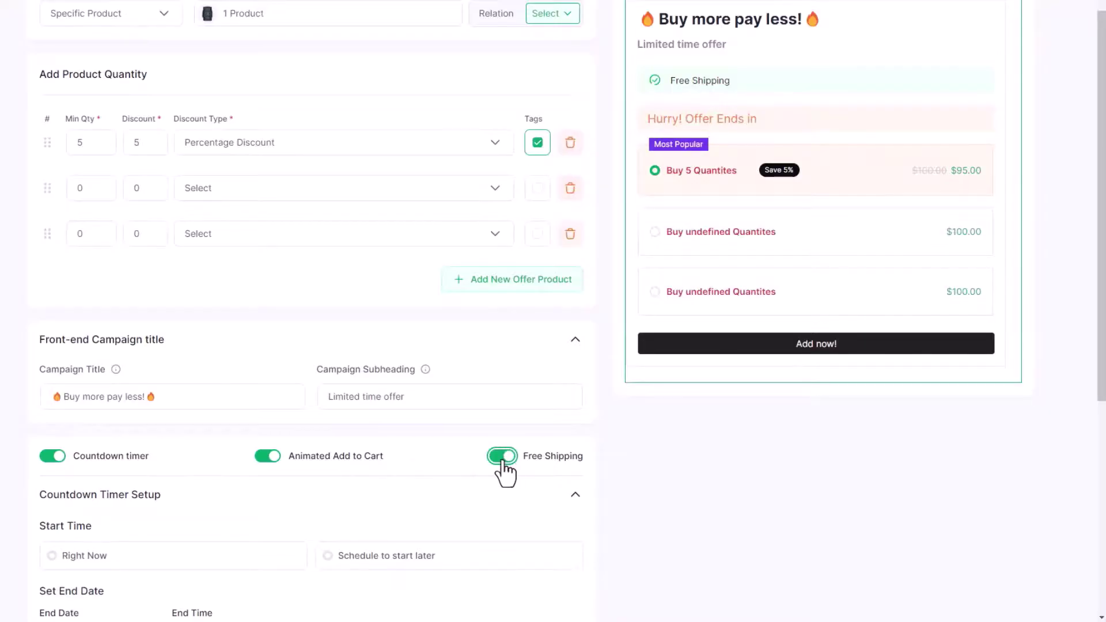
left_click(143, 562)
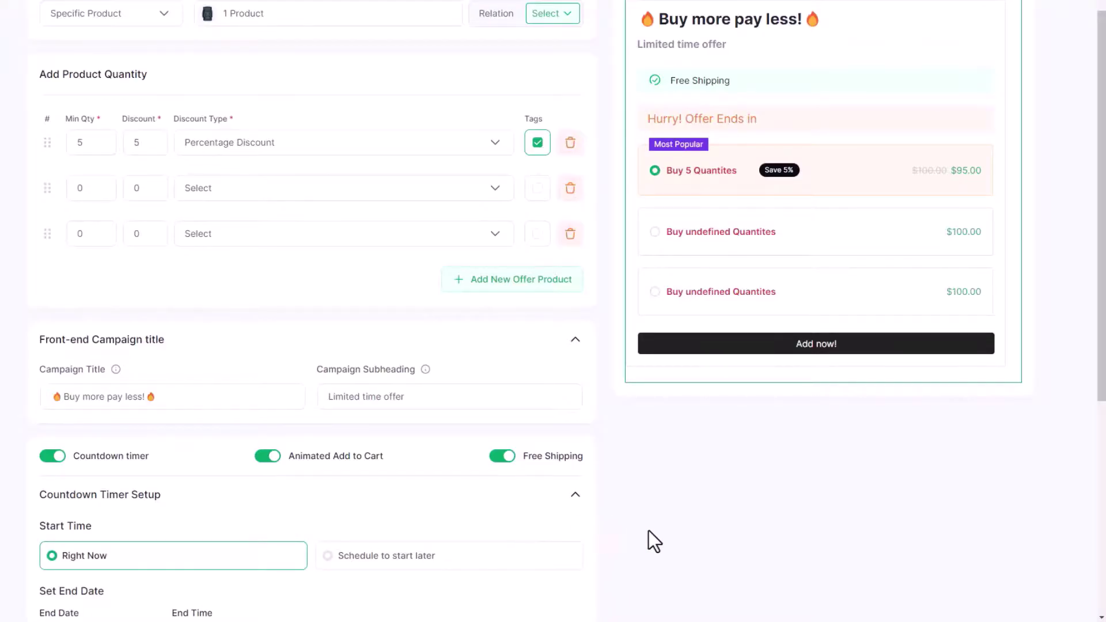
Set the countdown End Time to 12:00 AM.
scroll(649, 530, "down", 1)
scroll(649, 530, "down", 1)
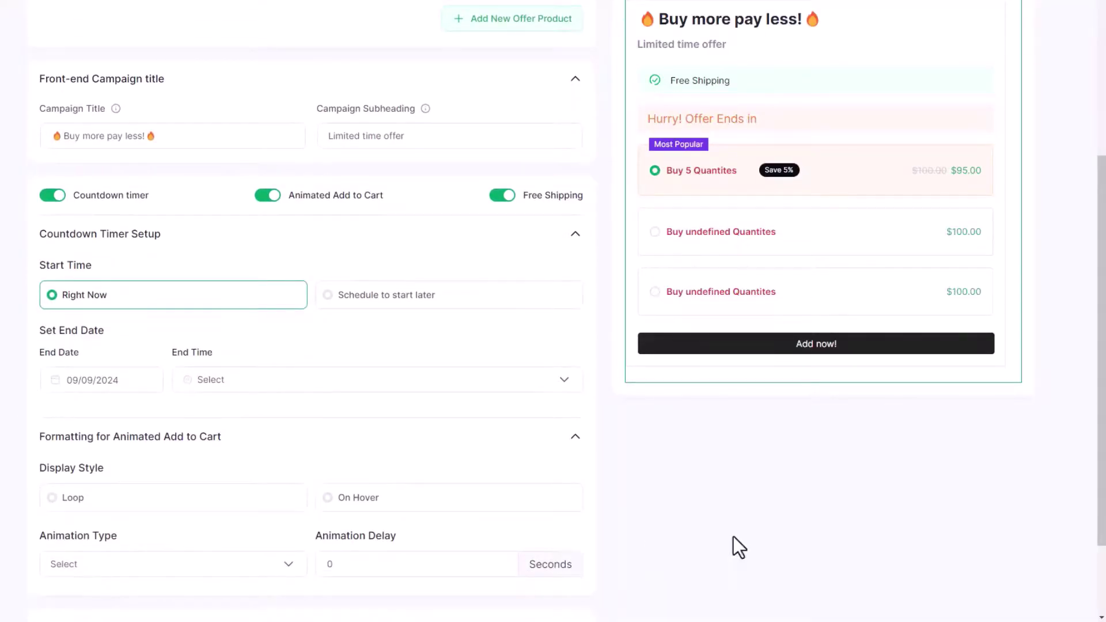
left_click(260, 385)
left_click(260, 410)
In Additional Settings, enable skipping Add to Cart so the button becomes Checkout.
scroll(672, 447, "down", 2)
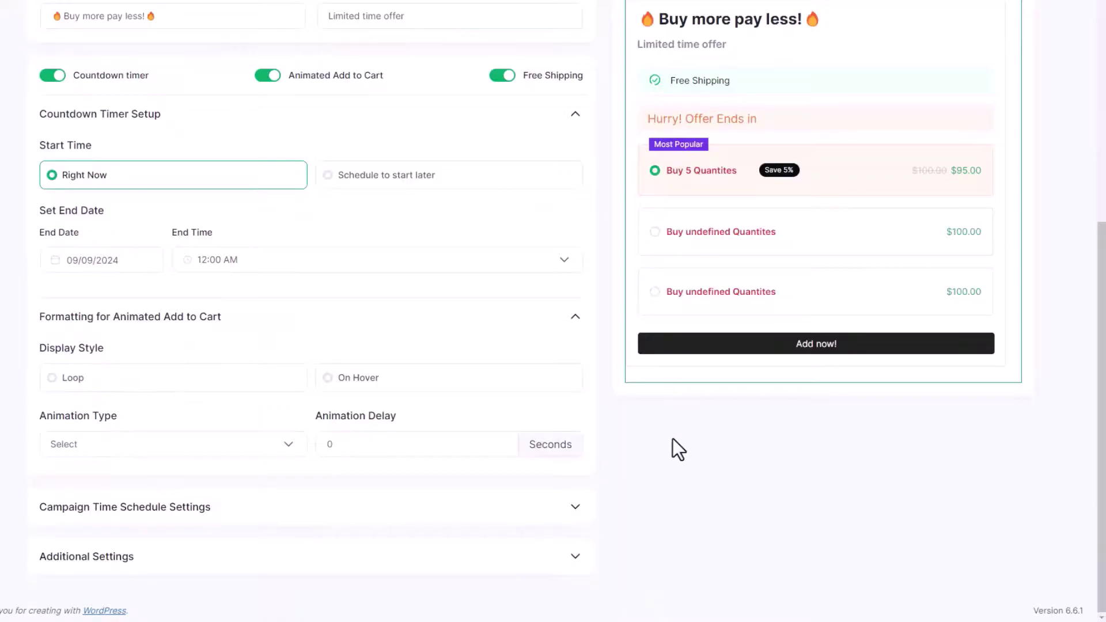
left_click(875, 539)
scroll(887, 518, "down", 4)
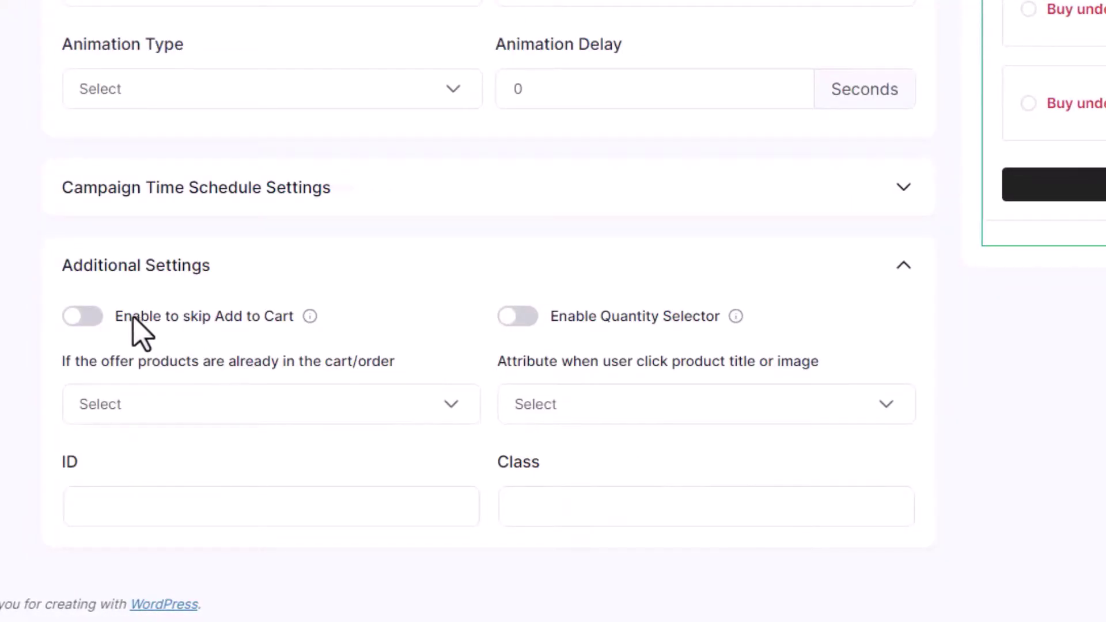
left_click(81, 319)
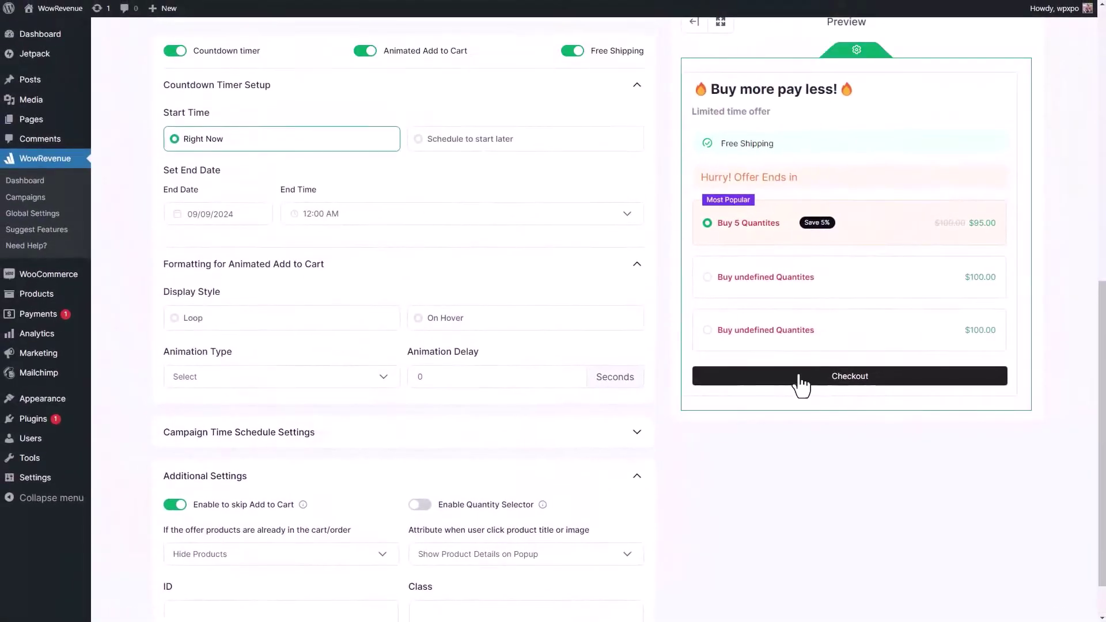
scroll(657, 455, "up", 10)
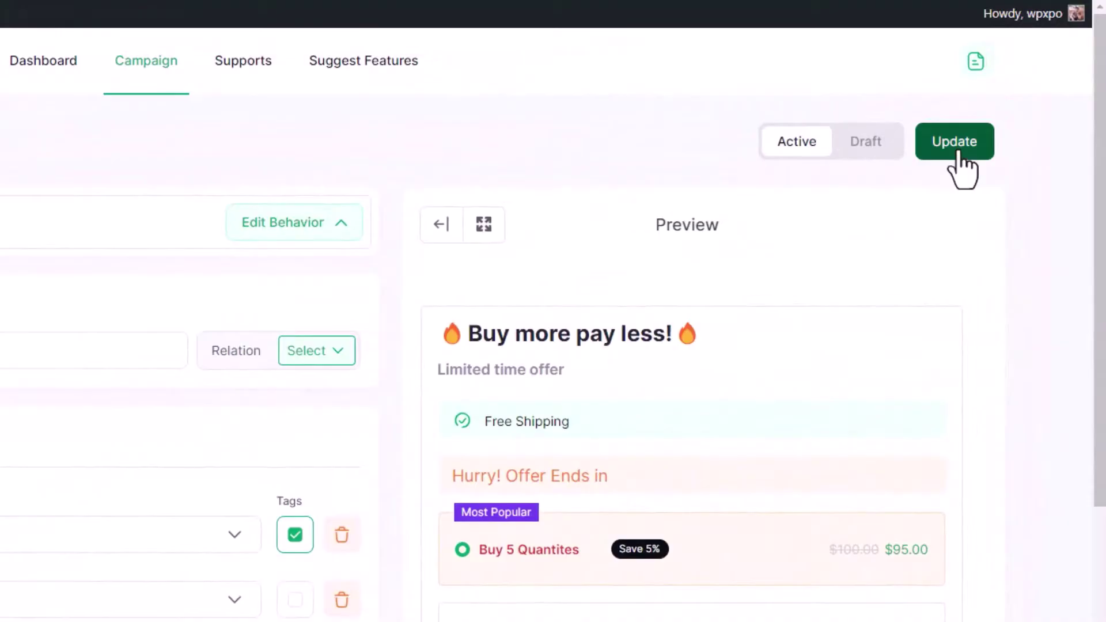
Update the campaign and confirm it saved successfully.
left_click(958, 151)
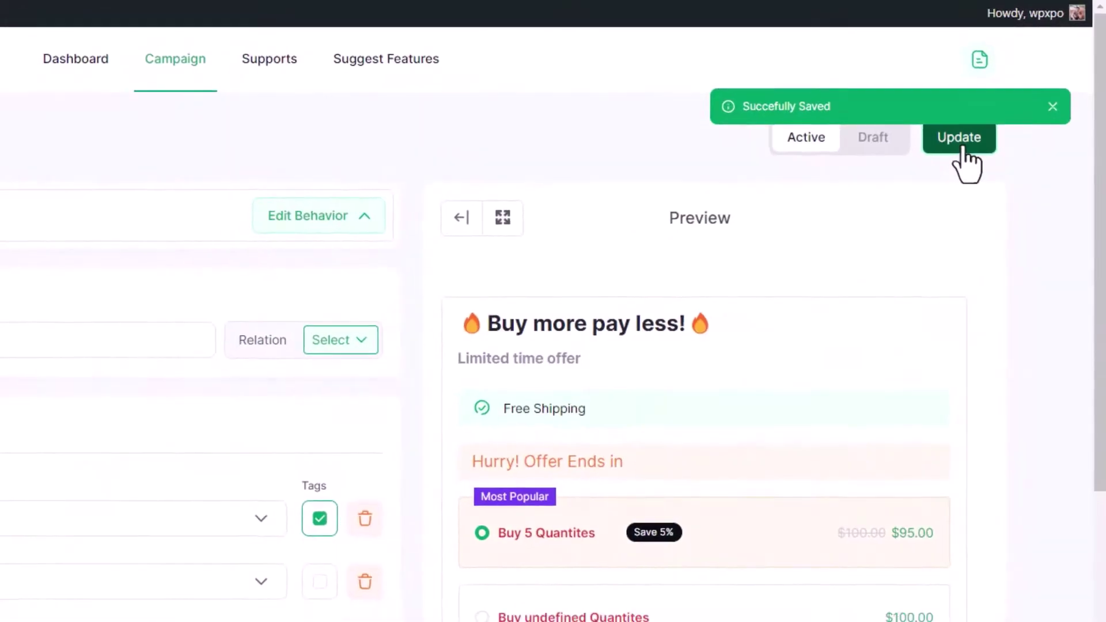